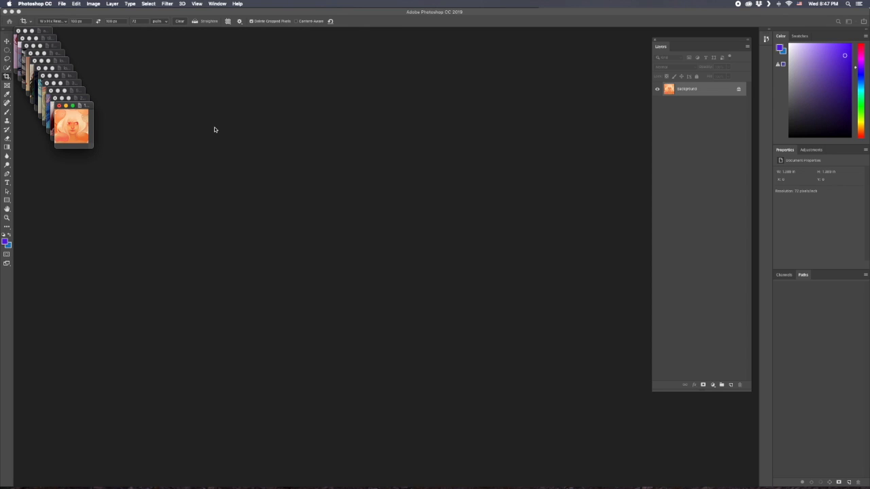
key("super+n")
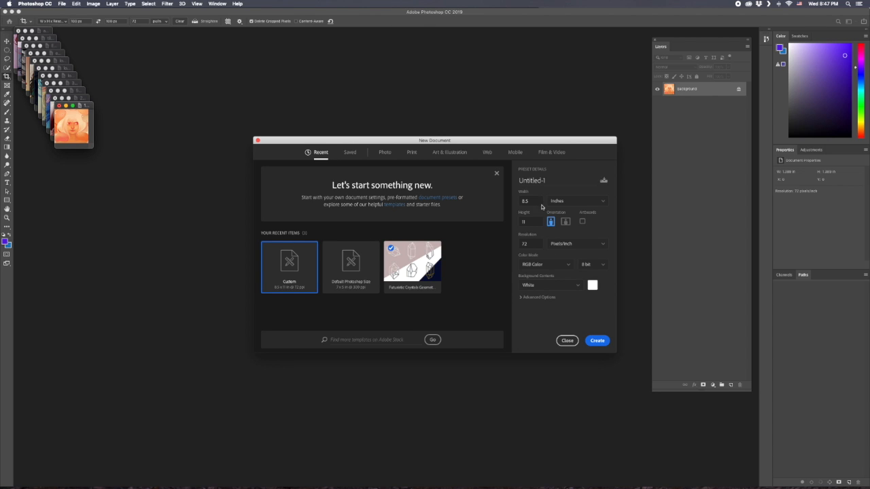
left_click(568, 204)
left_click(564, 217)
left_click_drag(531, 201, 523, 201)
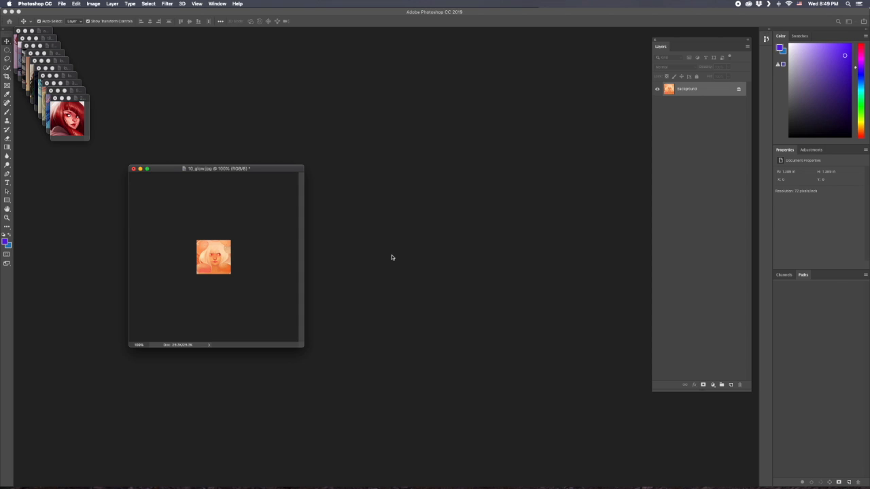
Create a new 300 by 300 pixel document at 72 pixels/inch in RGB Color with a white background.
key("super+n")
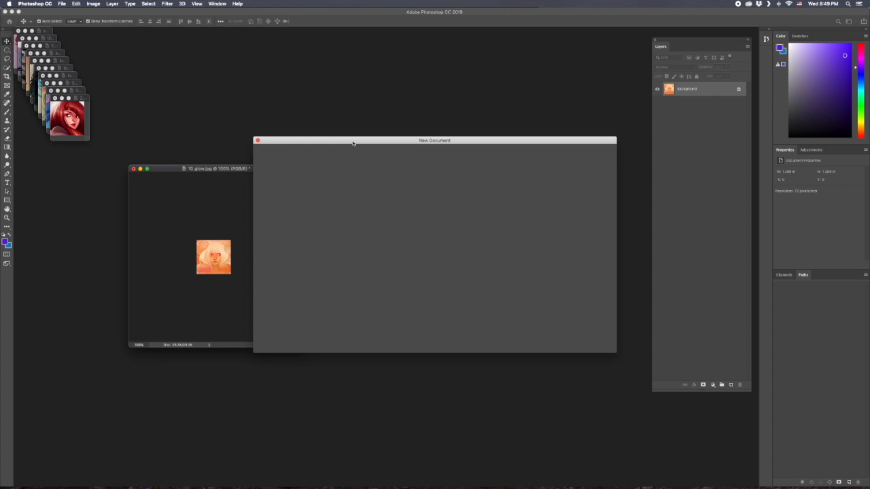
left_click_drag(353, 142, 358, 113)
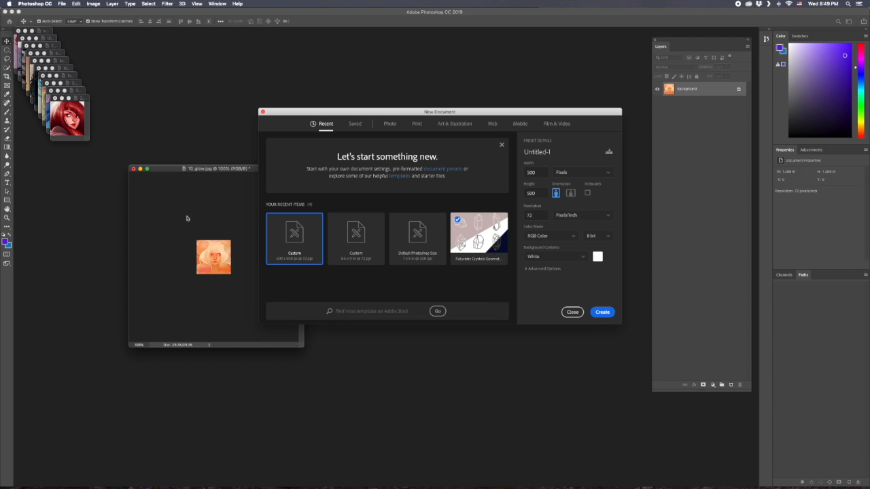
double_click(538, 173)
left_click(571, 174)
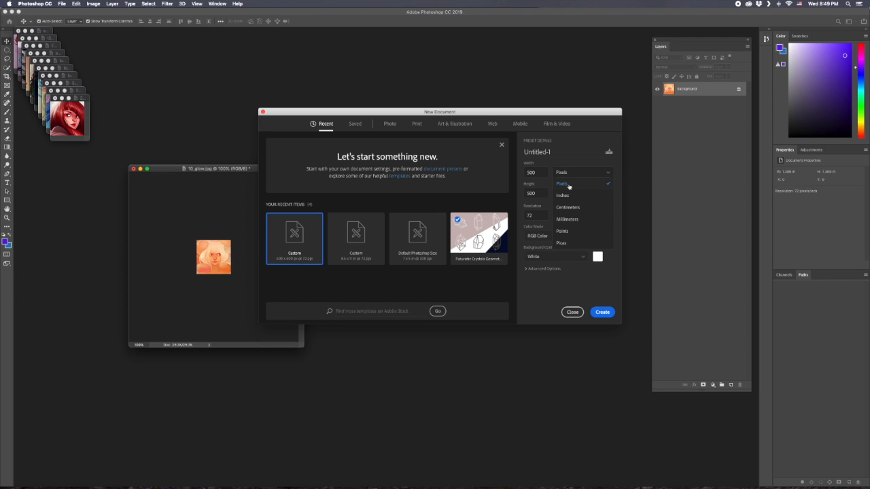
left_click(569, 184)
left_click(537, 173)
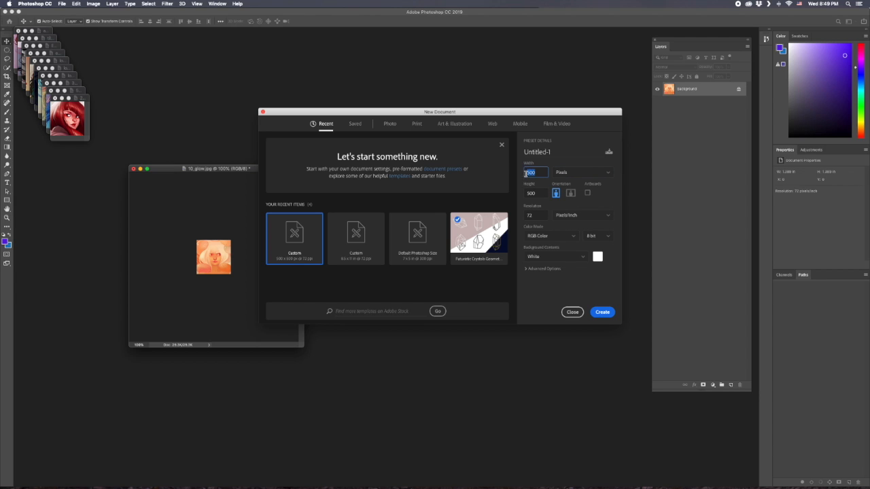
type("3")
key("Tab")
type("3")
left_click(536, 215)
left_click(603, 312)
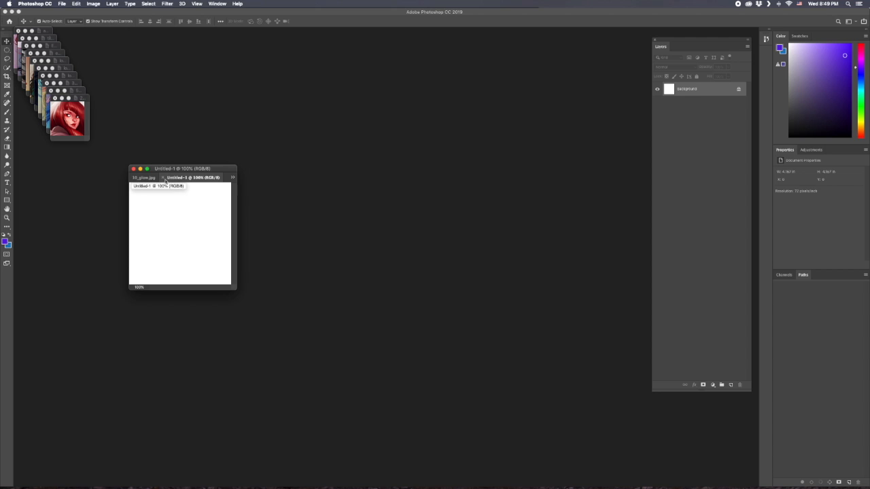
Float the new document in its own enlarged window and copy the orange portrait from 10_glow.jpg onto its canvas.
left_click_drag(172, 180, 416, 130)
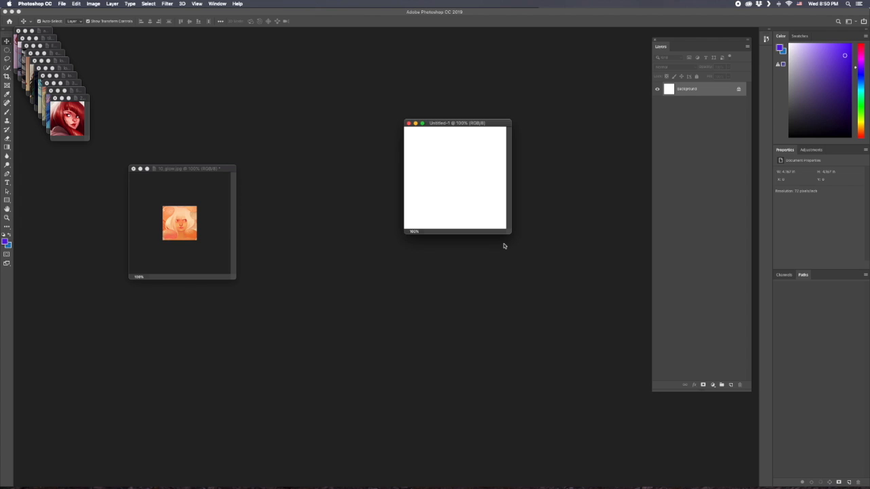
left_click_drag(507, 234, 556, 299)
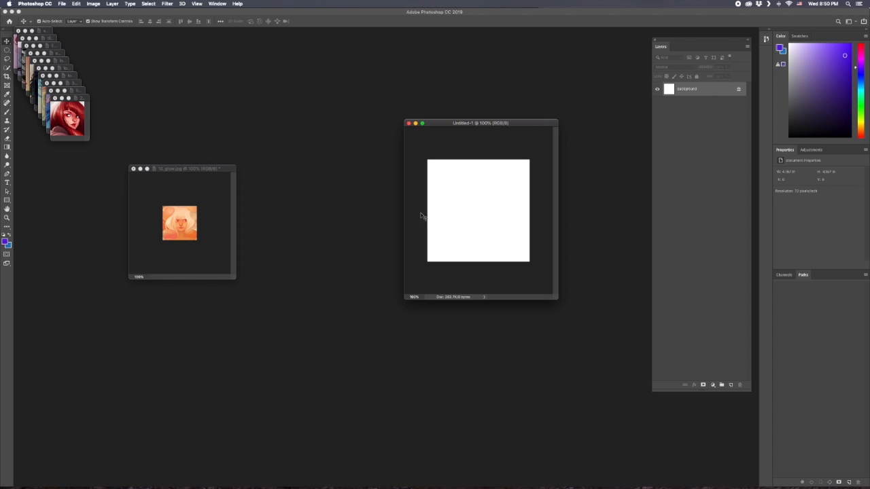
left_click(190, 225)
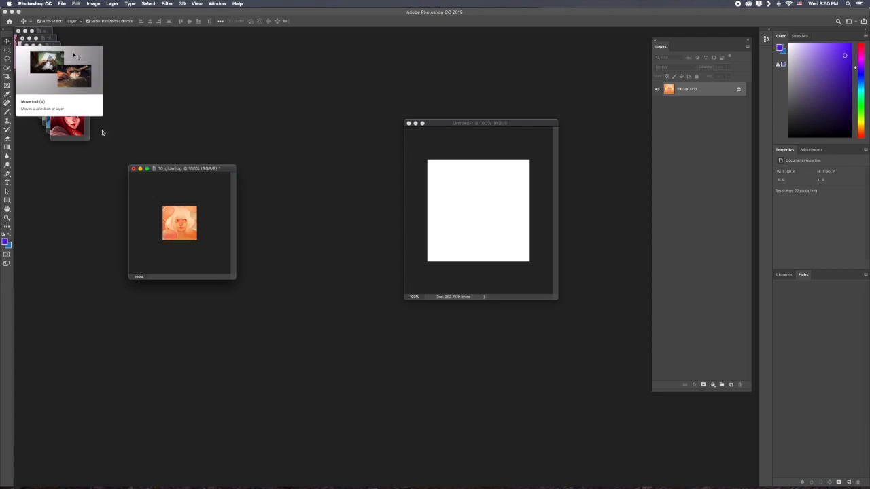
left_click_drag(181, 223, 469, 200)
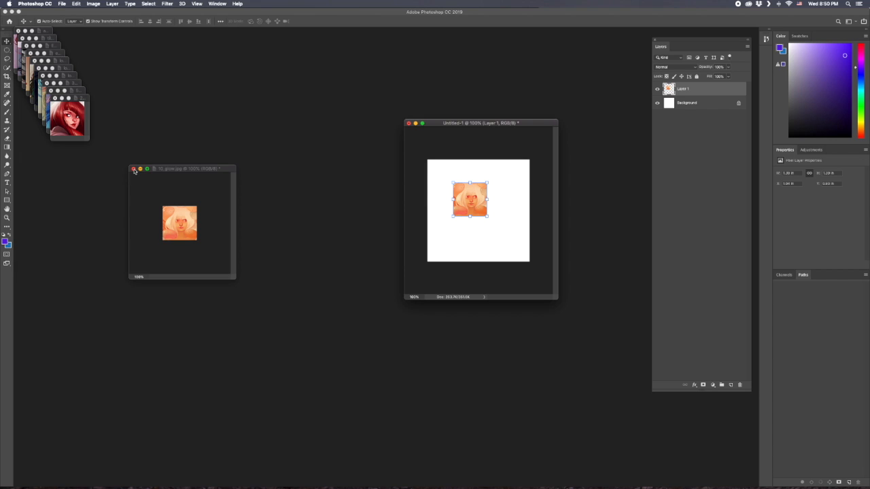
Copy the red-haired portrait and the blue-haired portrait from their own documents onto the new canvas.
left_click_drag(172, 169, 82, 315)
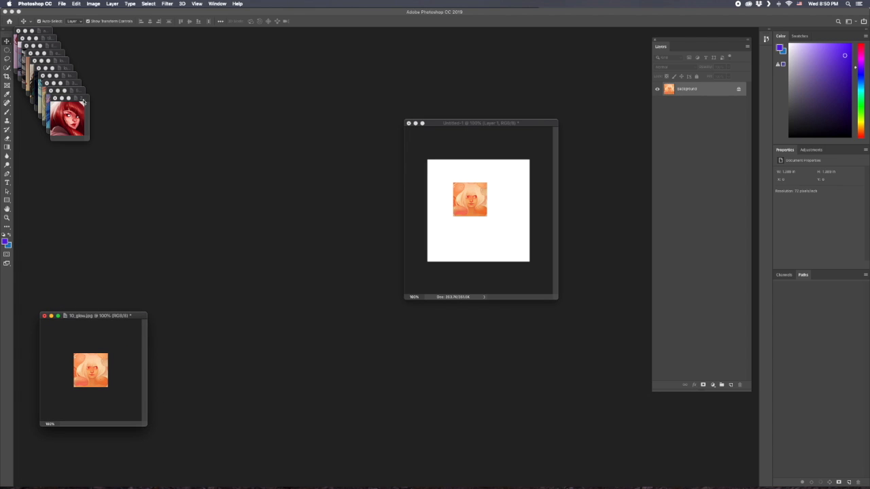
left_click_drag(88, 100, 279, 135)
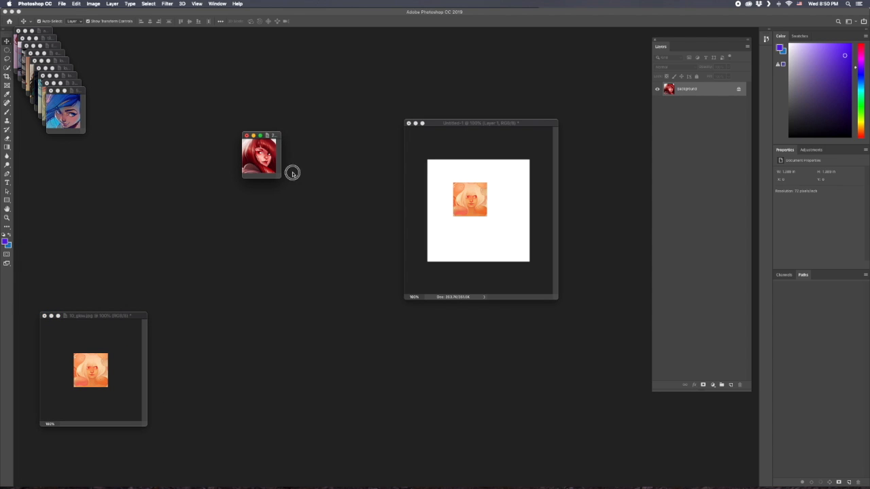
left_click_drag(447, 240, 469, 244)
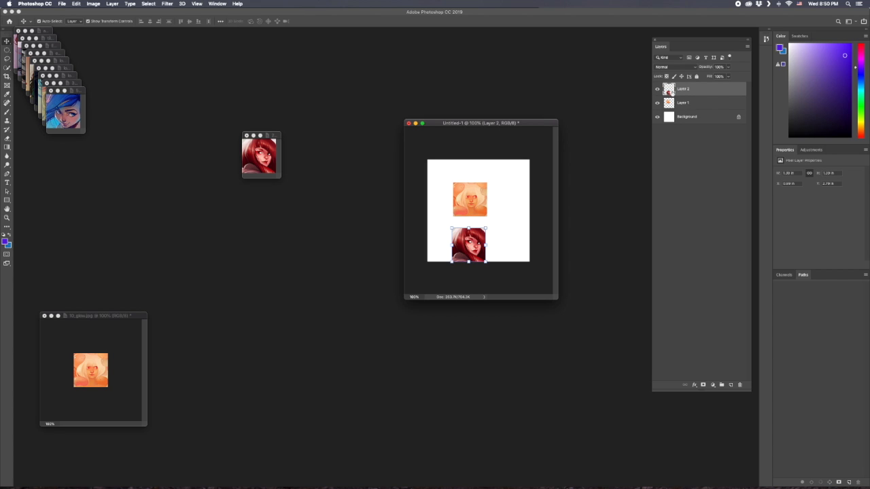
left_click(69, 117)
left_click_drag(66, 115, 512, 211)
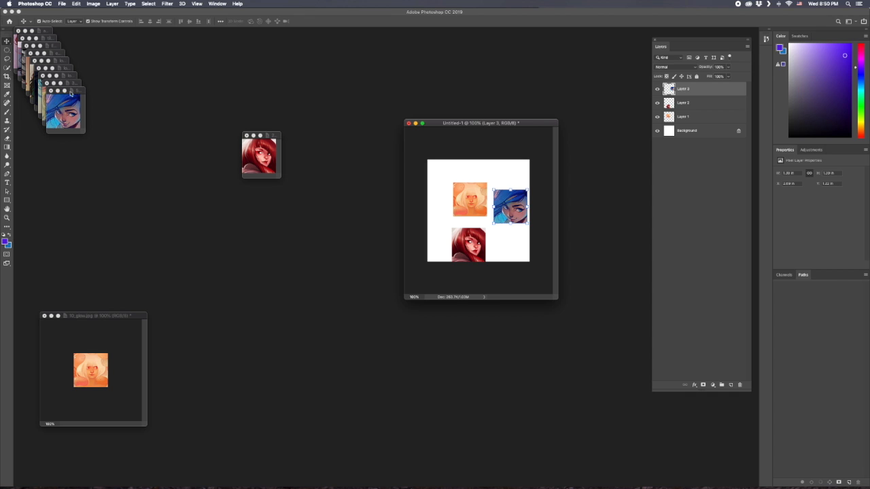
Move the blue-haired portrait's window out of the way and copy the blonde portrait onto the new canvas.
left_click_drag(71, 94, 79, 194)
left_click_drag(63, 111, 441, 227)
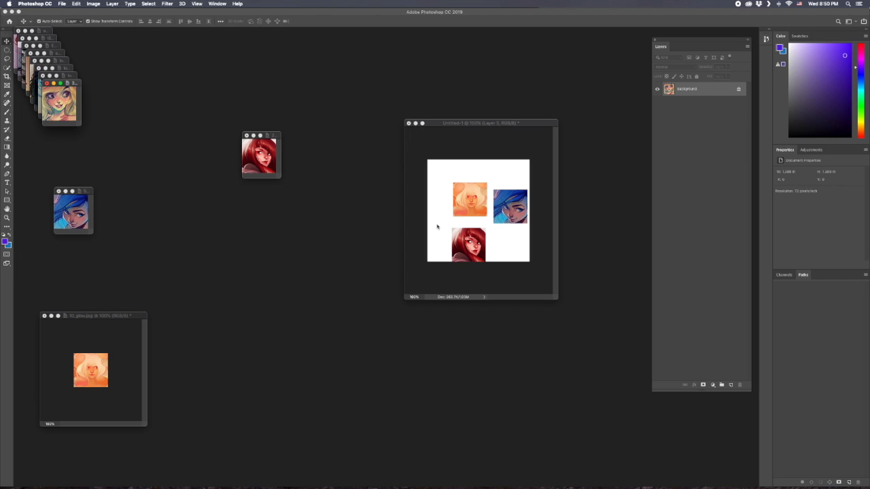
left_click(442, 211)
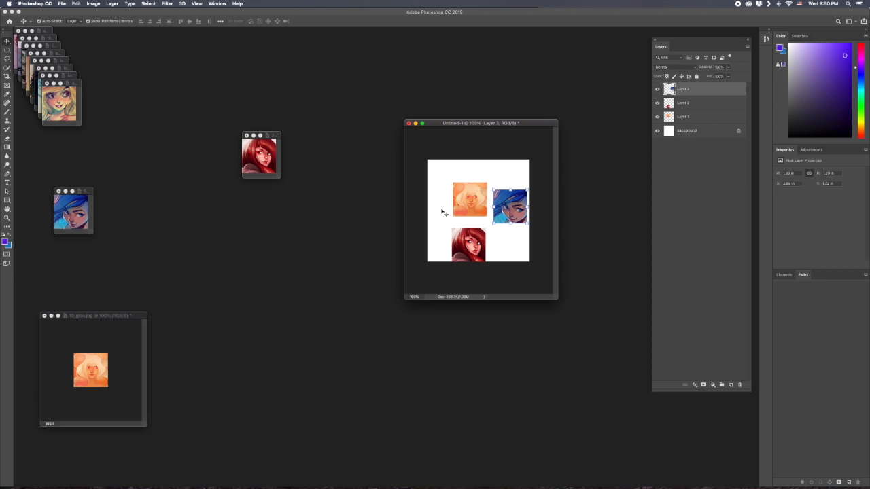
left_click(67, 105)
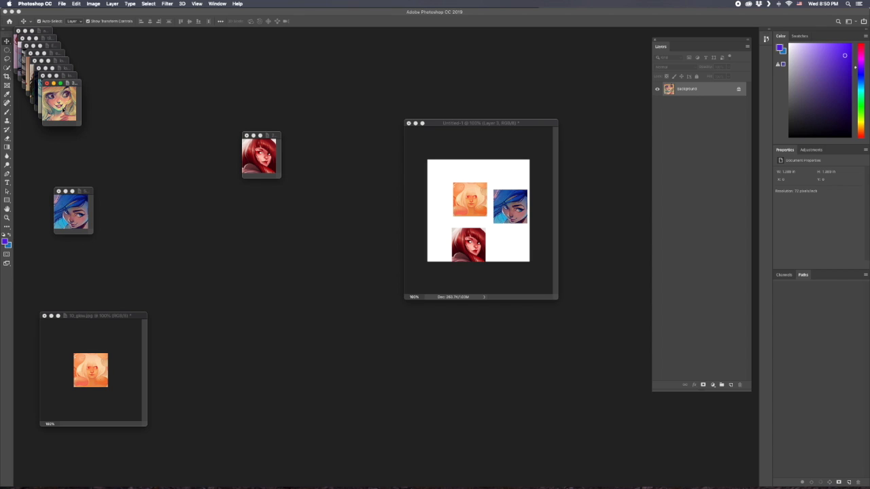
left_click(436, 222)
Arrange the orange, blue-haired, blonde and red-haired portraits as a two-by-two grid in the canvas's lower-left corner.
left_click_drag(436, 222, 489, 246)
left_click(468, 212)
left_click_drag(468, 212, 441, 224)
left_click_drag(511, 219, 476, 216)
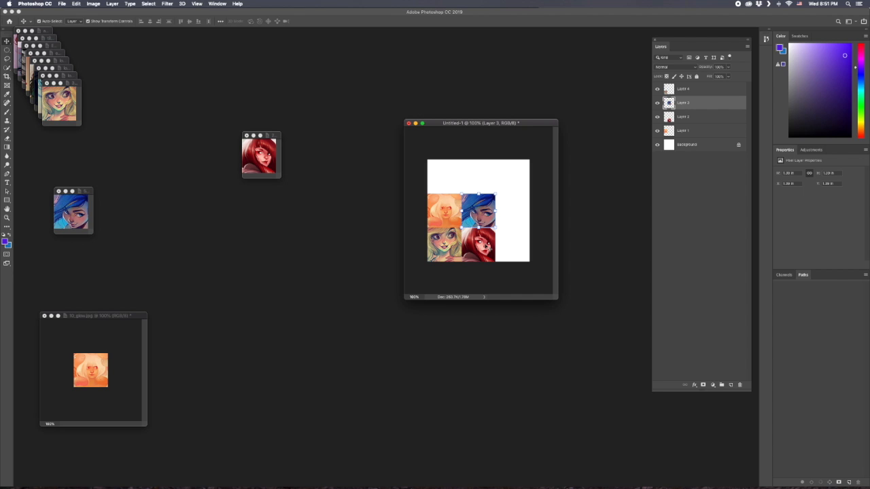
left_click_drag(476, 211, 475, 211)
Copy the dark-skinned portrait with light-blue hair into the canvas's upper-left corner and enlarge the new document's window.
left_click_drag(73, 87, 141, 146)
left_click_drag(58, 99, 457, 185)
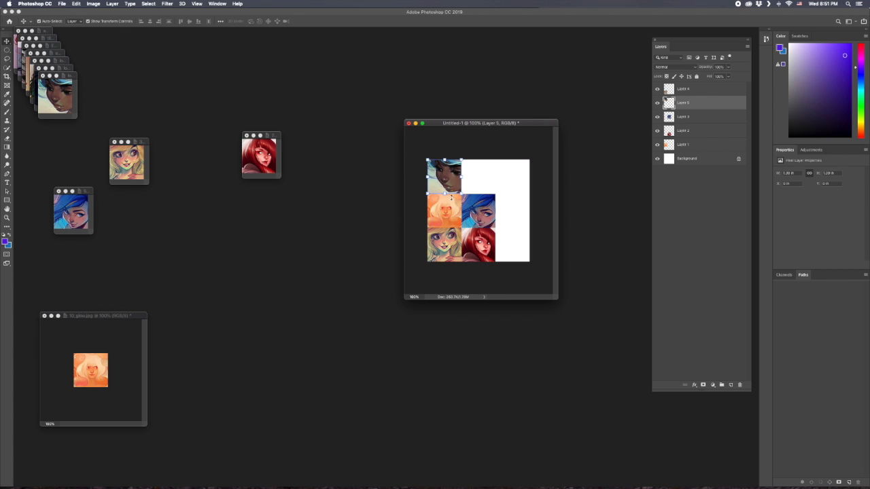
left_click_drag(424, 122, 331, 84)
left_click_drag(465, 258, 627, 365)
key("super+0")
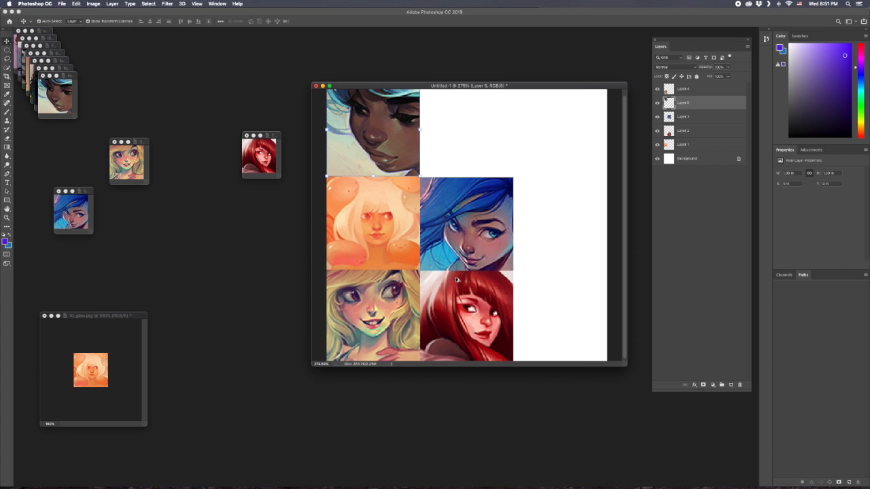
left_click_drag(627, 366, 655, 443)
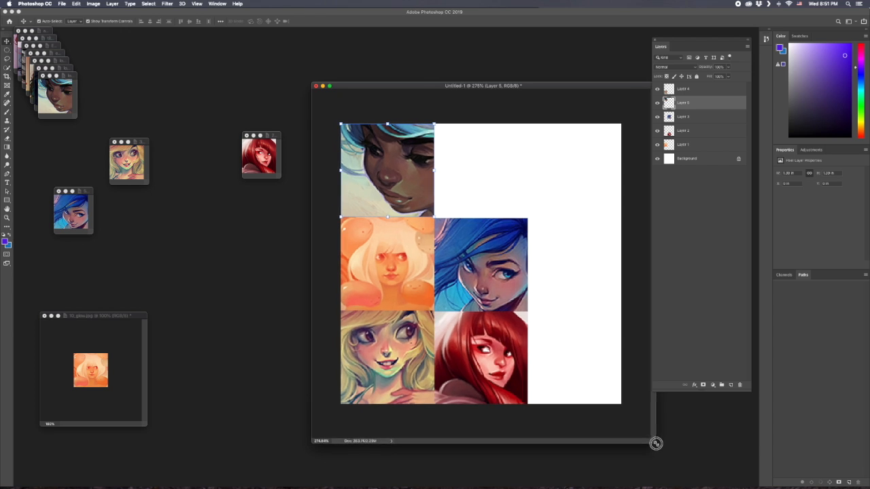
left_click_drag(379, 87, 371, 34)
scroll(385, 311, "up", 3)
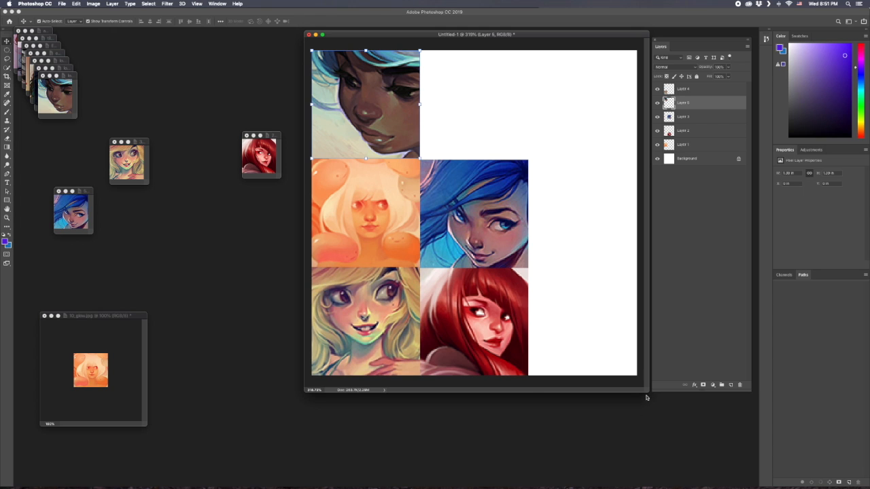
left_click_drag(646, 390, 679, 448)
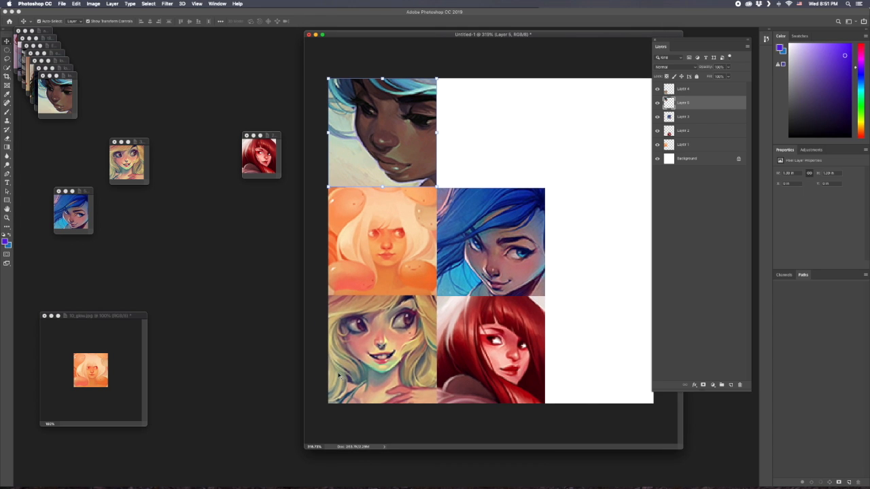
Shift the top portrait sideways away from the canvas edge and nudge the blue-haired and red-haired portraits up flush with their neighbours.
left_click(493, 142)
left_click_drag(403, 152, 428, 157)
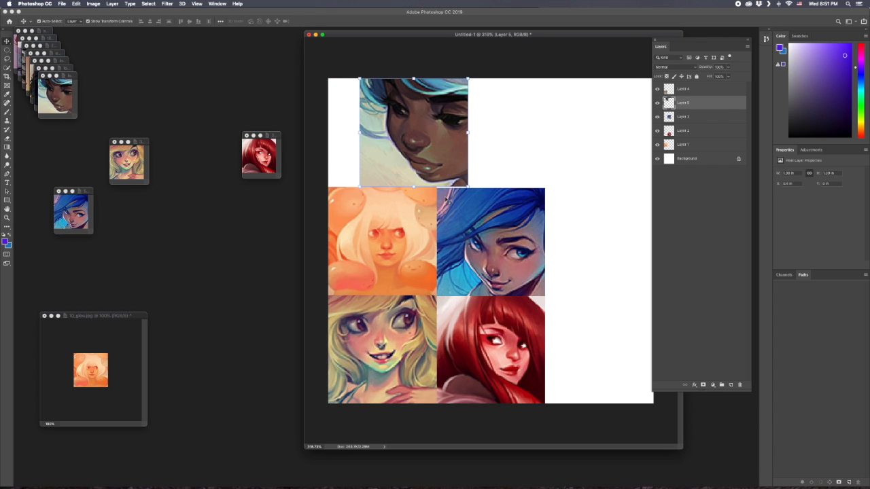
left_click(460, 248)
left_click_drag(459, 248, 460, 248)
left_click_drag(471, 349, 471, 349)
left_click(578, 339)
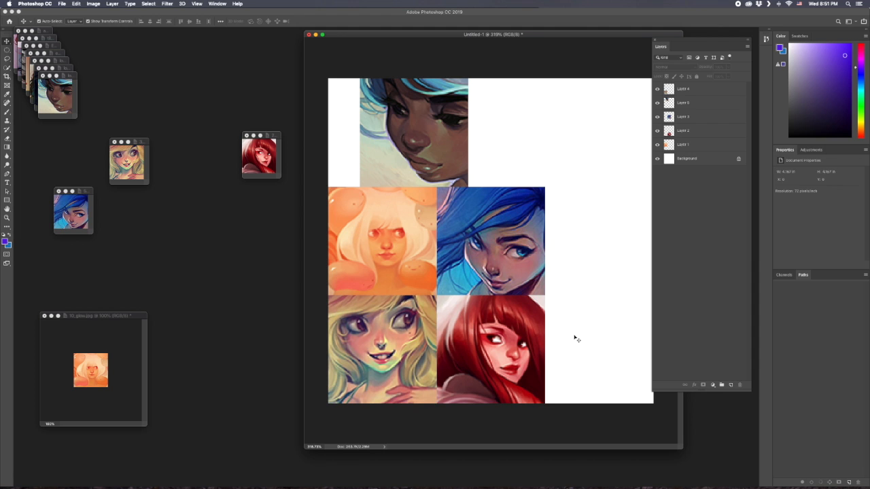
Nudge the red-haired and blonde portraits so they sit flush beneath the row above, with no gap between tiles.
scroll(443, 305, "up", 1)
scroll(443, 304, "up", 3)
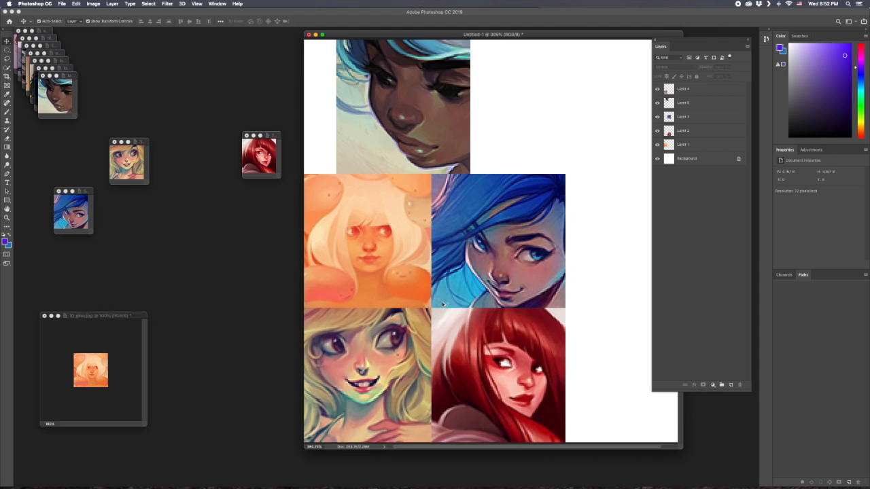
left_click_drag(456, 355, 456, 347)
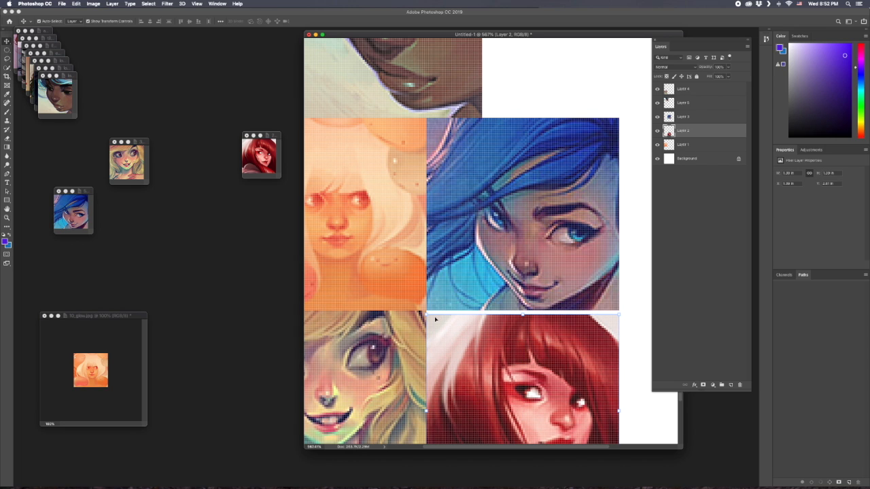
left_click_drag(413, 333, 522, 208)
left_click_drag(404, 329, 405, 323)
left_click_drag(544, 321, 544, 316)
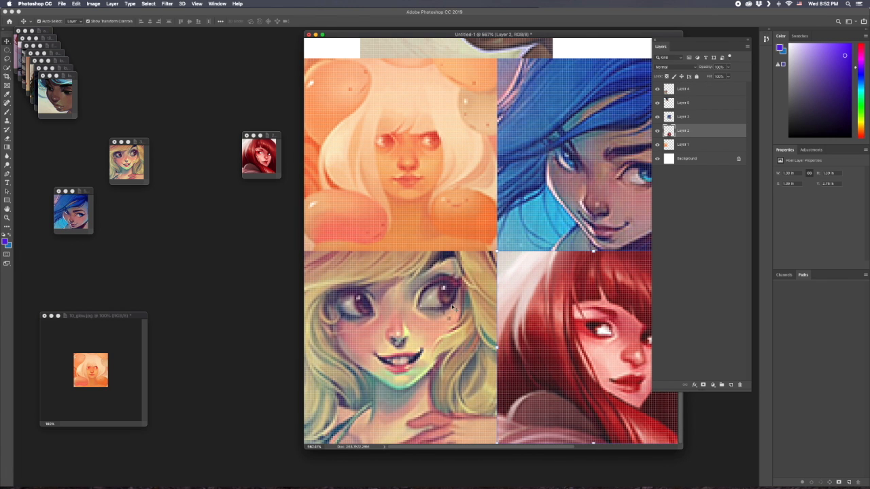
Examine the seams between the portrait tiles at high magnification for gaps or overlaps.
scroll(450, 305, "down", 5)
scroll(449, 304, "up", 5)
scroll(448, 304, "up", 2)
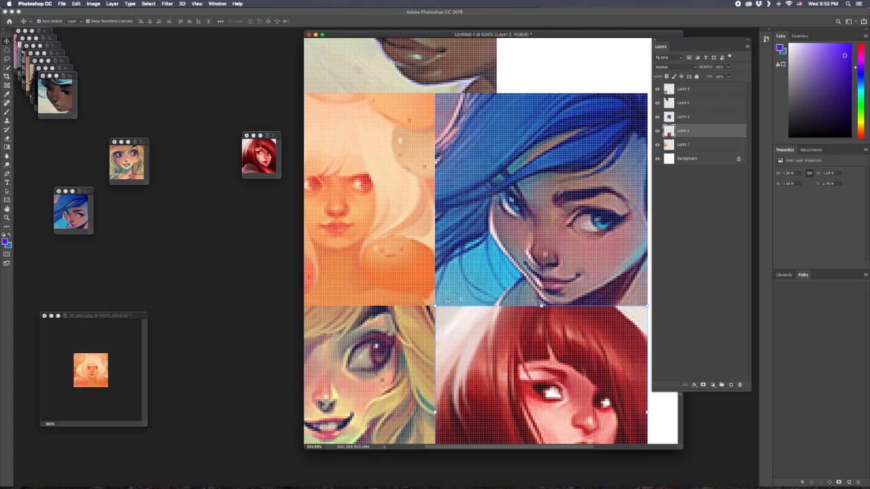
left_click_drag(451, 237, 533, 374)
left_click_drag(414, 223, 433, 254)
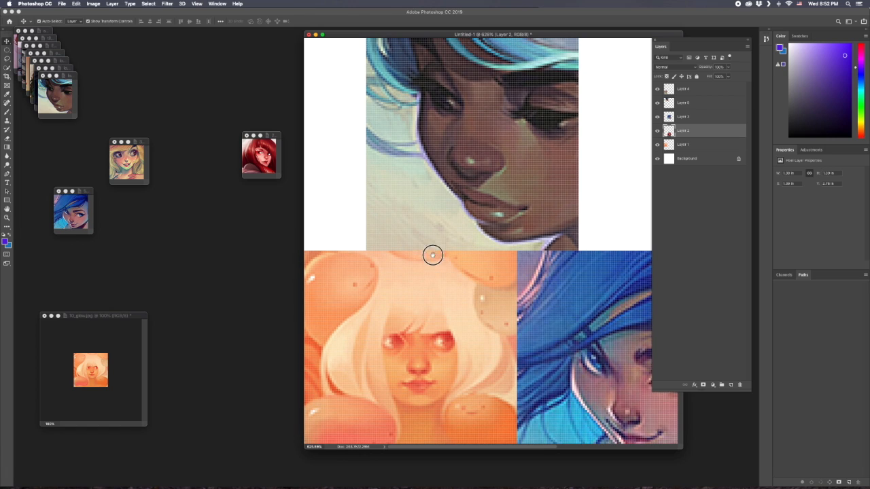
left_click_drag(431, 178, 435, 196)
scroll(455, 260, "down", 6)
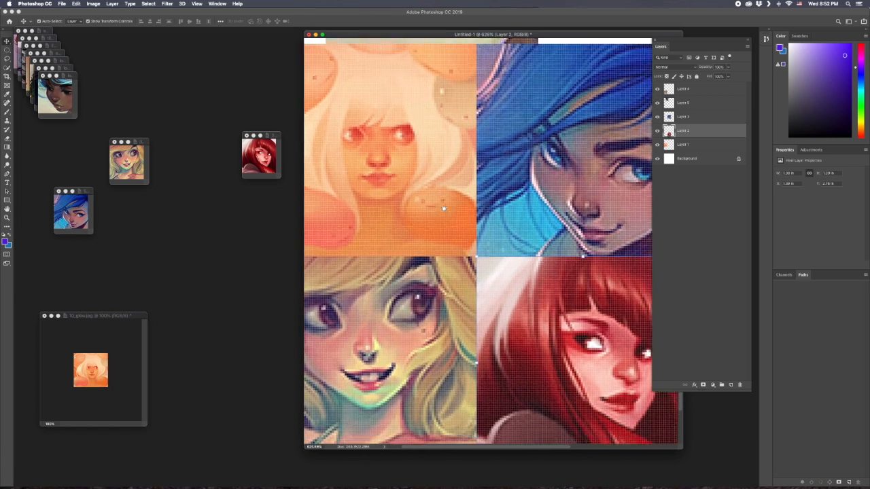
scroll(425, 207, "right", 6)
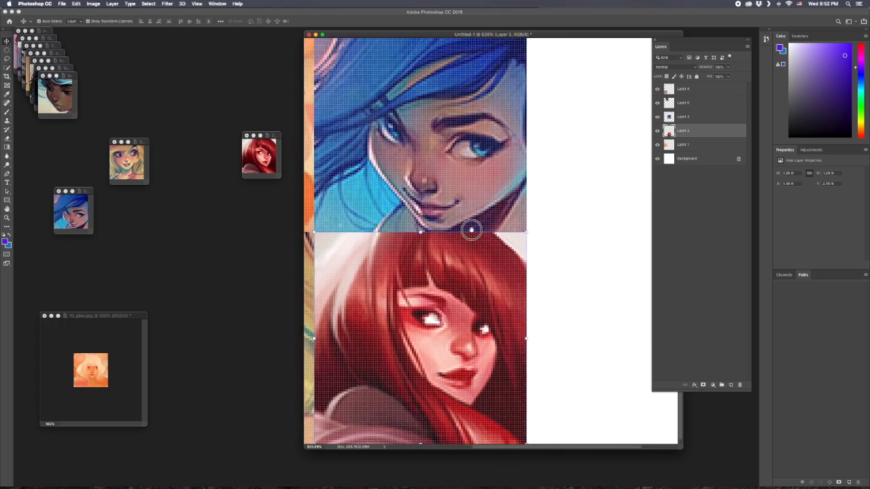
scroll(408, 228, "left", 6)
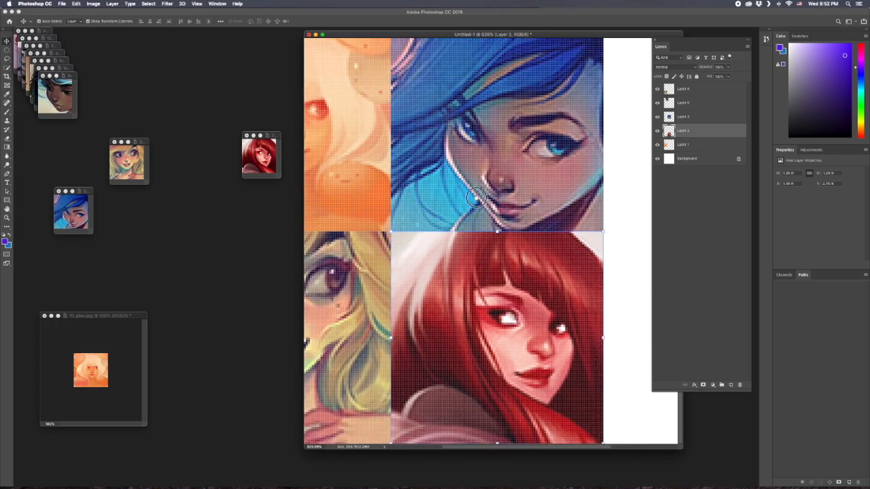
scroll(373, 227, "up", 2)
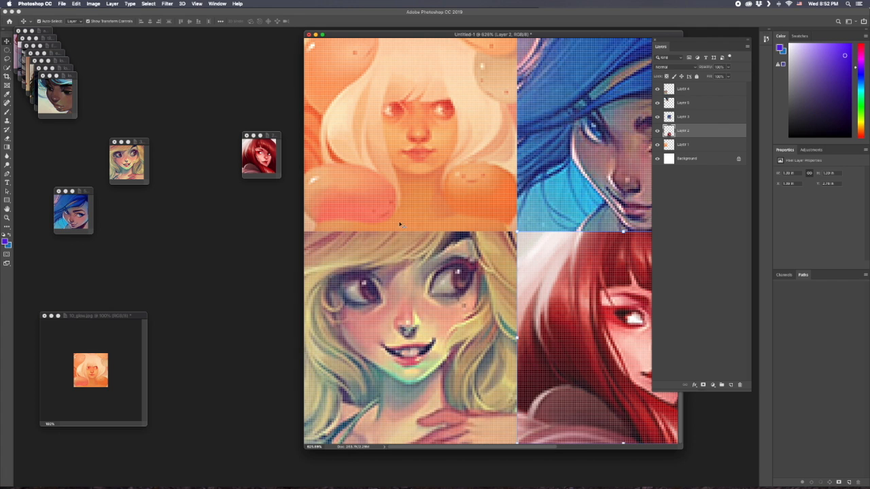
Move the dark-skinned portrait sideways so it sits flush in the canvas's upper-left corner, directly above the orange portrait.
scroll(396, 217, "up", 6)
left_click_drag(397, 150, 341, 147)
scroll(439, 217, "down", 5)
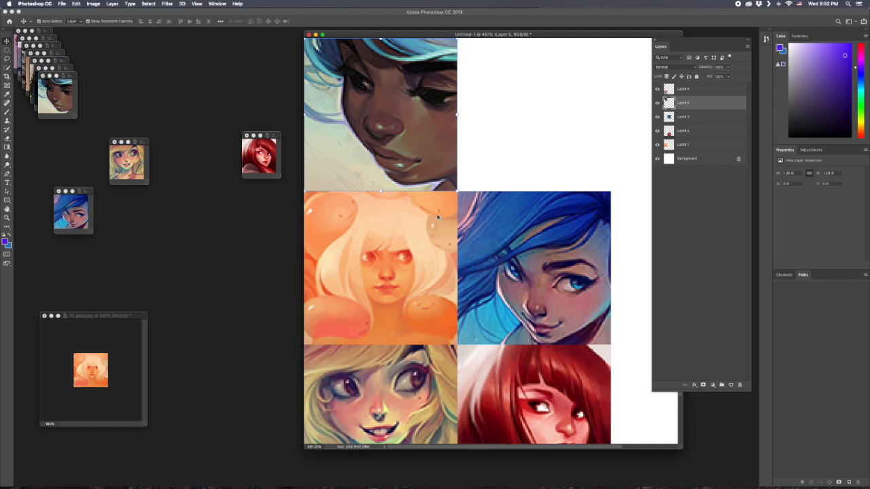
scroll(438, 216, "down", 2)
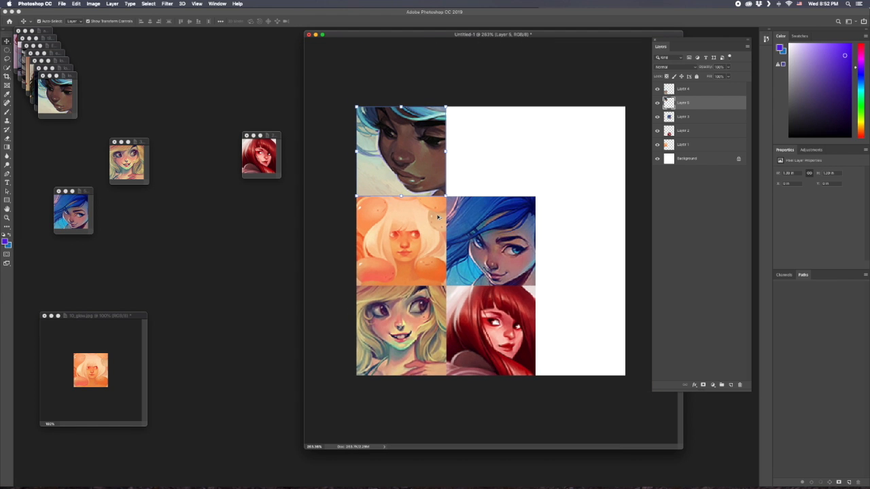
Copy the black-haired, red-eyed portrait into the grid's top middle cell and the teal-haired portrait into the top right cell.
left_click_drag(72, 79, 82, 139)
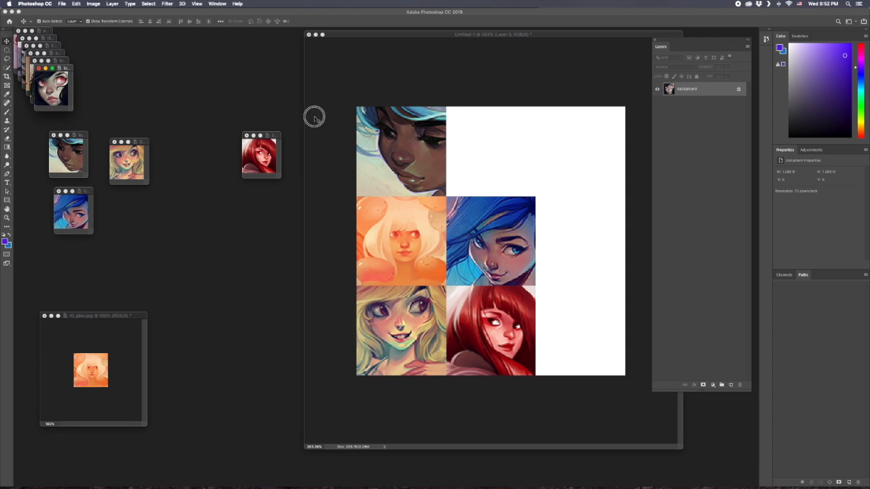
left_click(503, 146)
left_click(97, 96)
left_click_drag(65, 69, 240, 72)
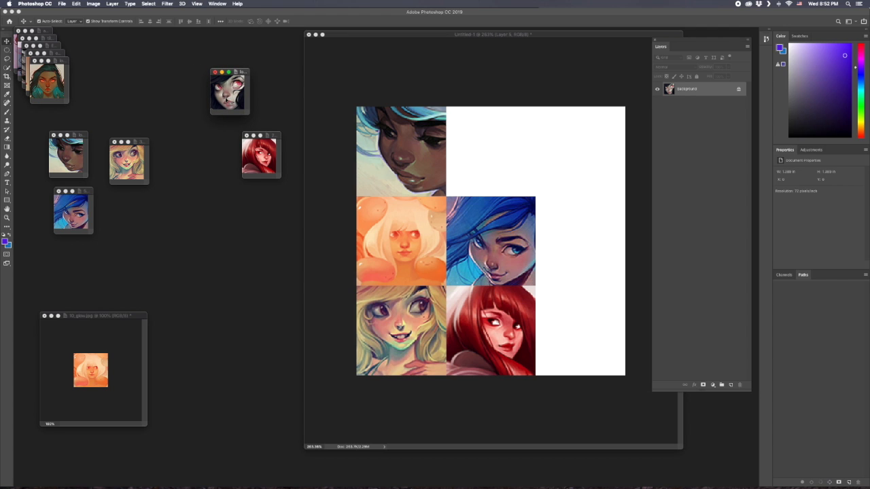
left_click_drag(499, 155, 510, 163)
left_click_drag(54, 87, 620, 147)
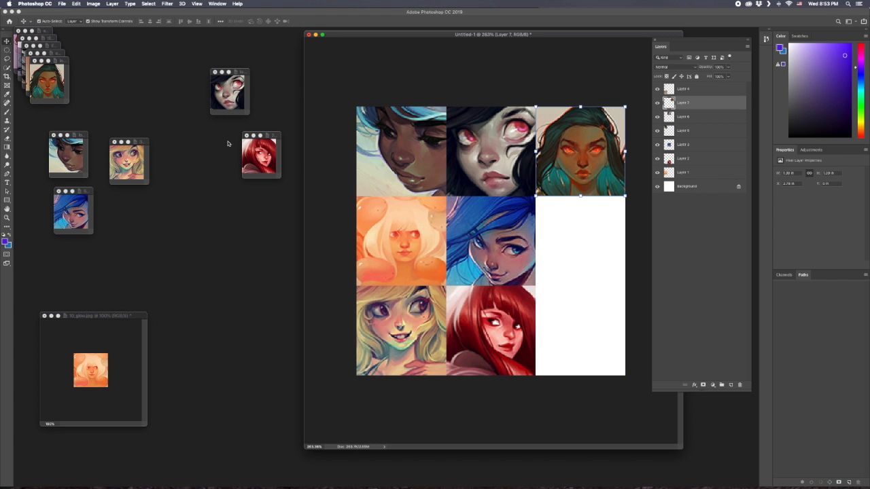
Copy the brown-toned portrait into the grid's empty middle-row cell beneath the teal-haired portrait.
left_click_drag(66, 63, 175, 80)
left_click_drag(42, 73, 579, 250)
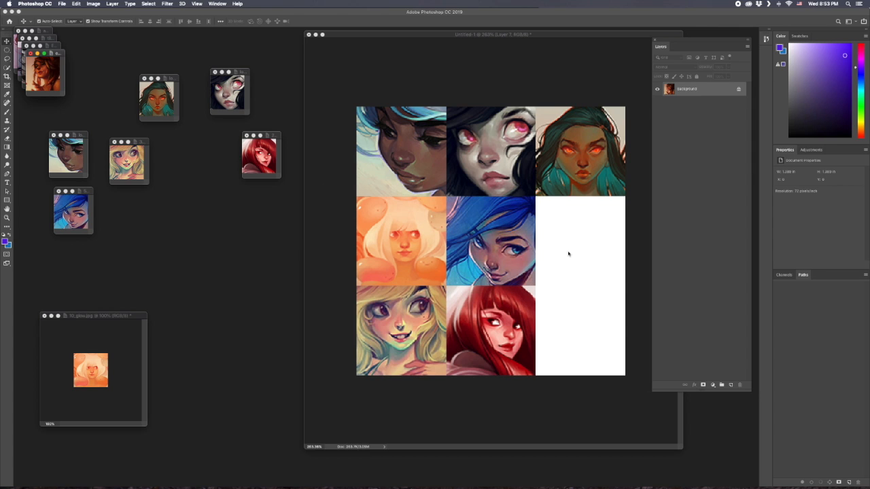
left_click_drag(43, 76, 579, 247)
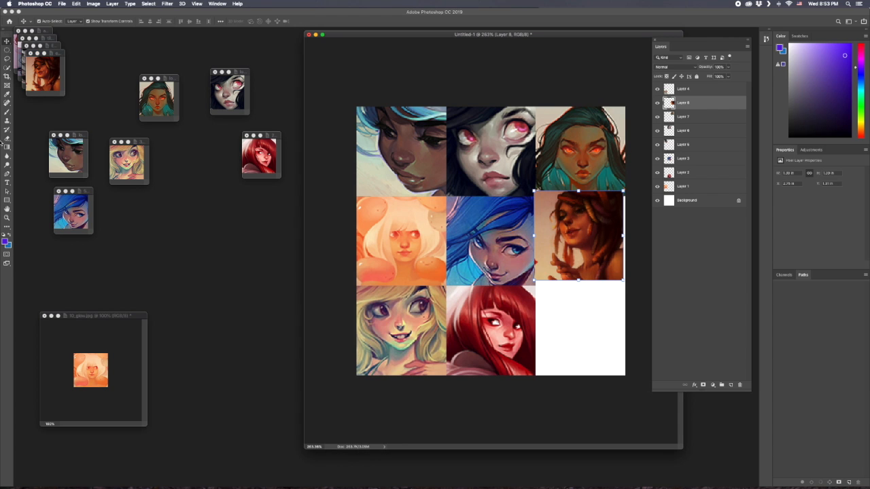
Copy the grey portrait into the grid's lower-right cell and shift the brown-toned portrait flush with its neighbours.
left_click_drag(56, 53, 61, 78)
left_click(41, 64)
left_click_drag(557, 320, 616, 334)
left_click_drag(577, 264, 581, 271)
left_click(514, 403)
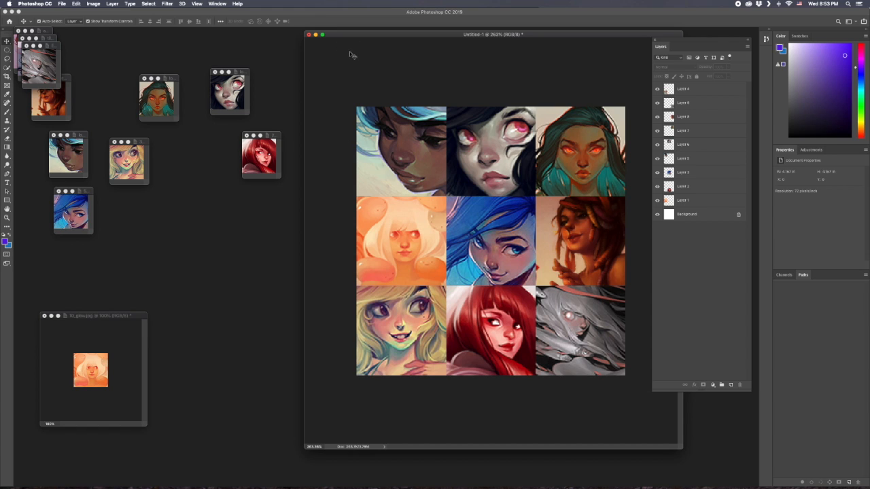
Save the finished grid as CE15.psd in Photoshop format with its layers kept.
key("super+s")
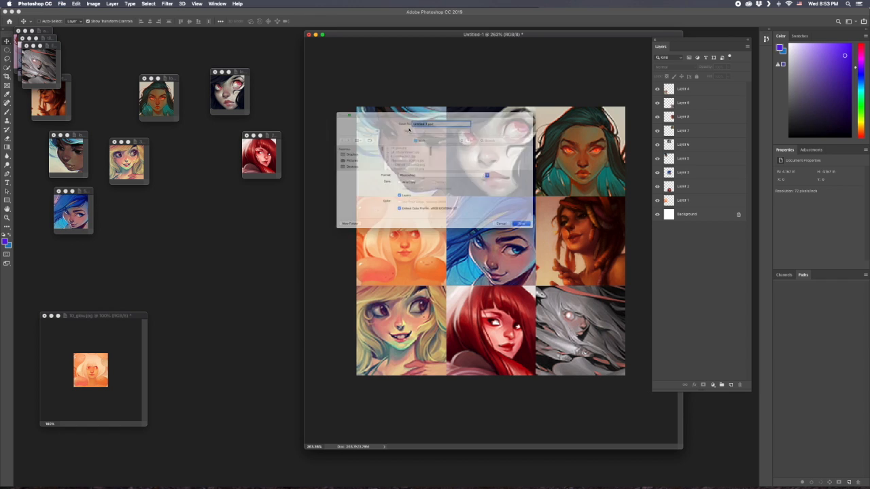
type("CE15")
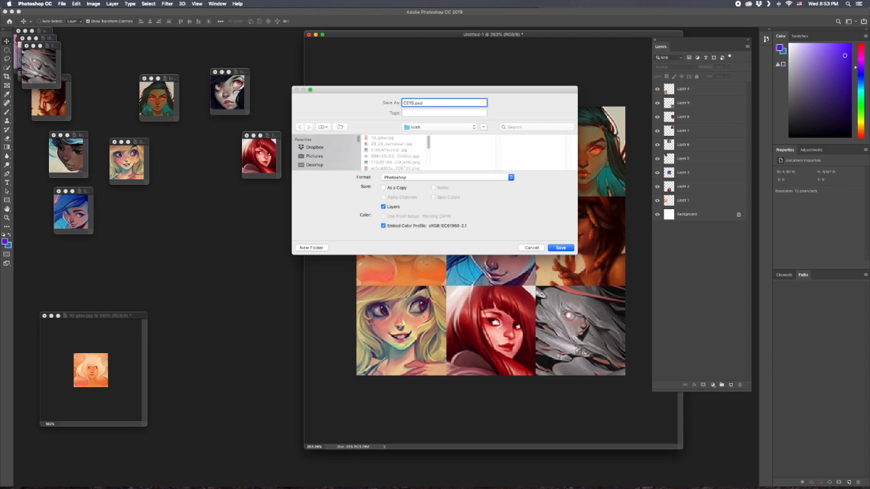
left_click(561, 248)
left_click(520, 212)
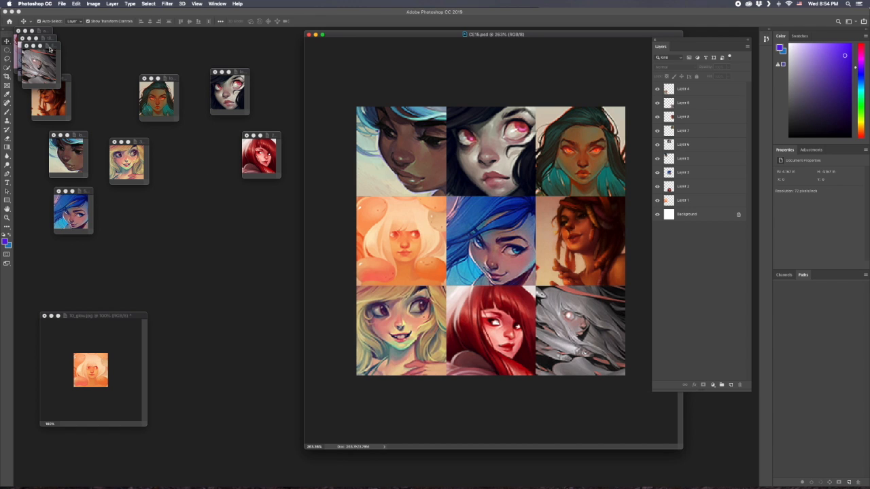
Close the saved grid document and all the source portrait images, discarding the changes to the source images.
left_click_drag(50, 46, 111, 51)
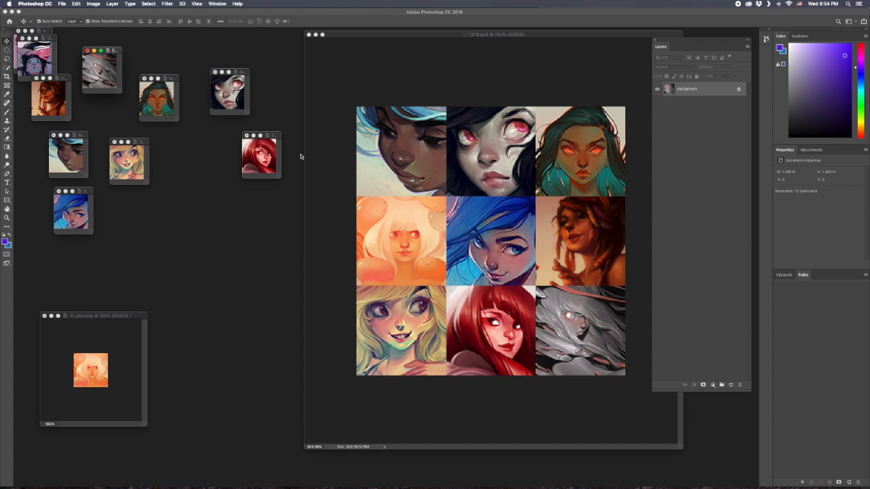
left_click(309, 36)
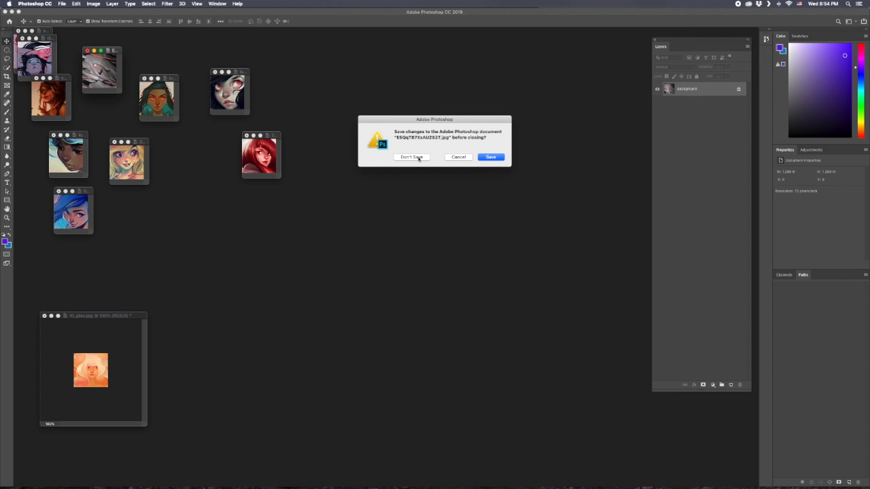
left_click(412, 157)
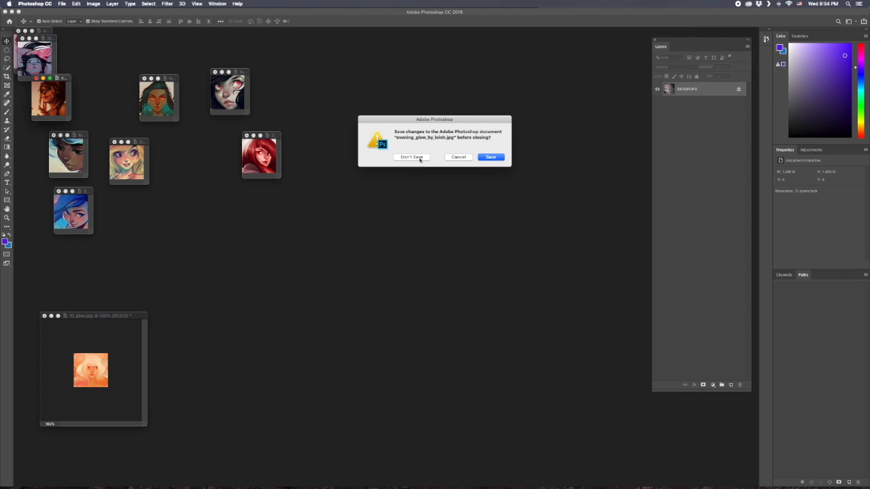
left_click(412, 157)
left_click(412, 157)
left_click(419, 159)
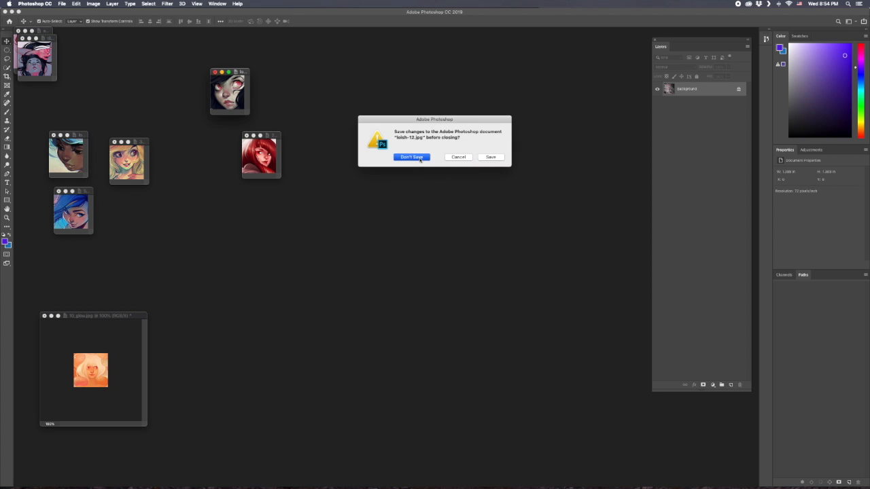
left_click(420, 159)
left_click(419, 159)
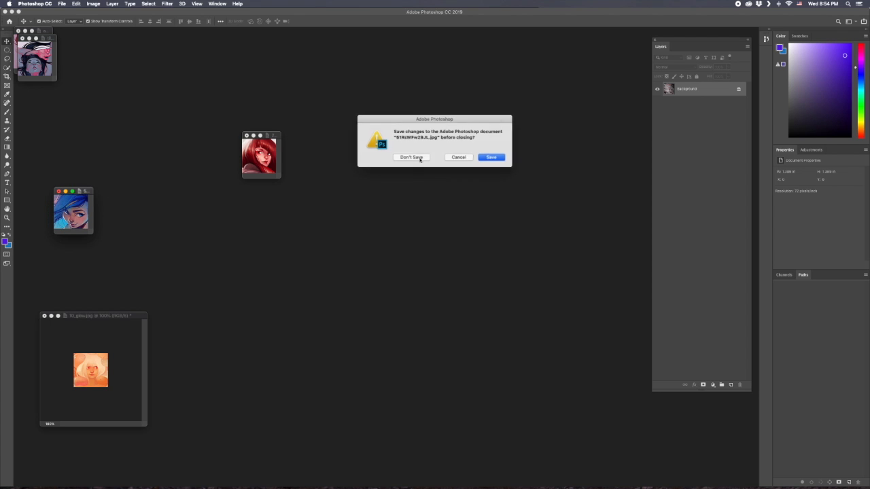
left_click(420, 158)
left_click(419, 159)
left_click(419, 159)
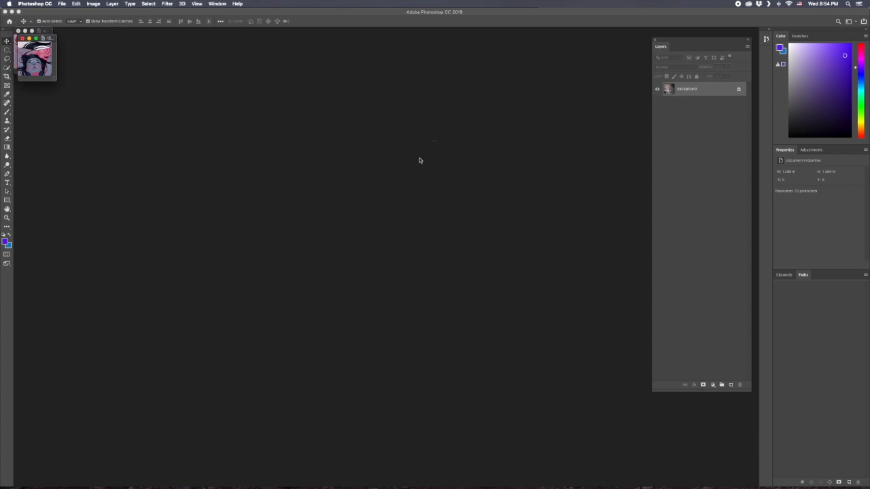
left_click(420, 158)
left_click(419, 158)
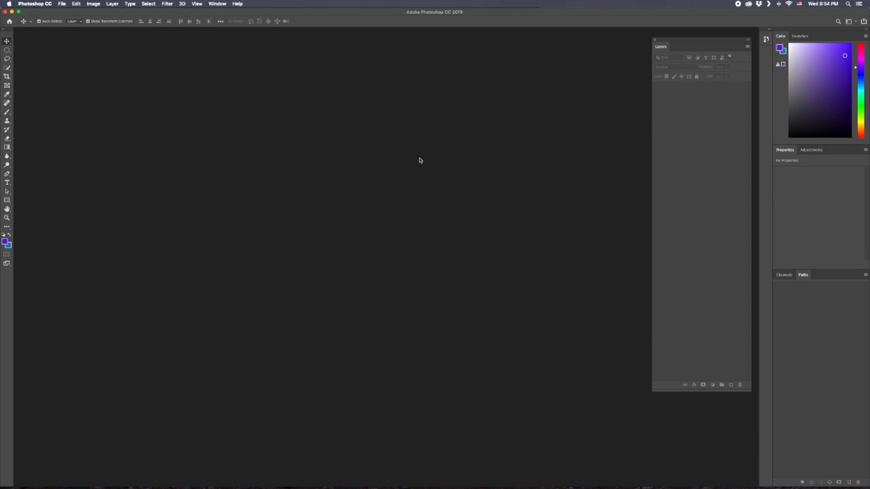